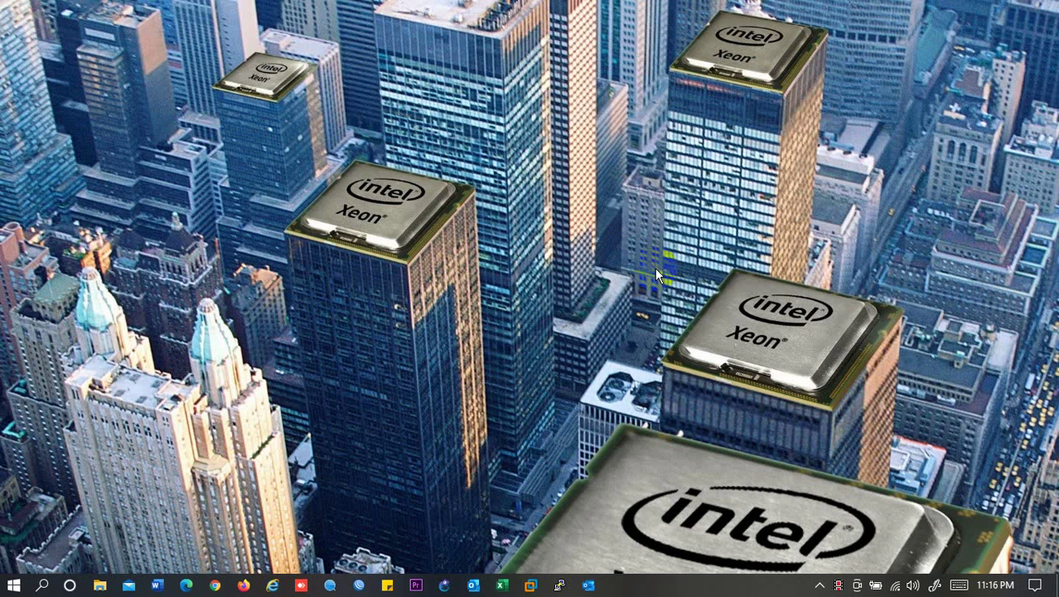
- Run services.msc to open the Services console
key(super+r)
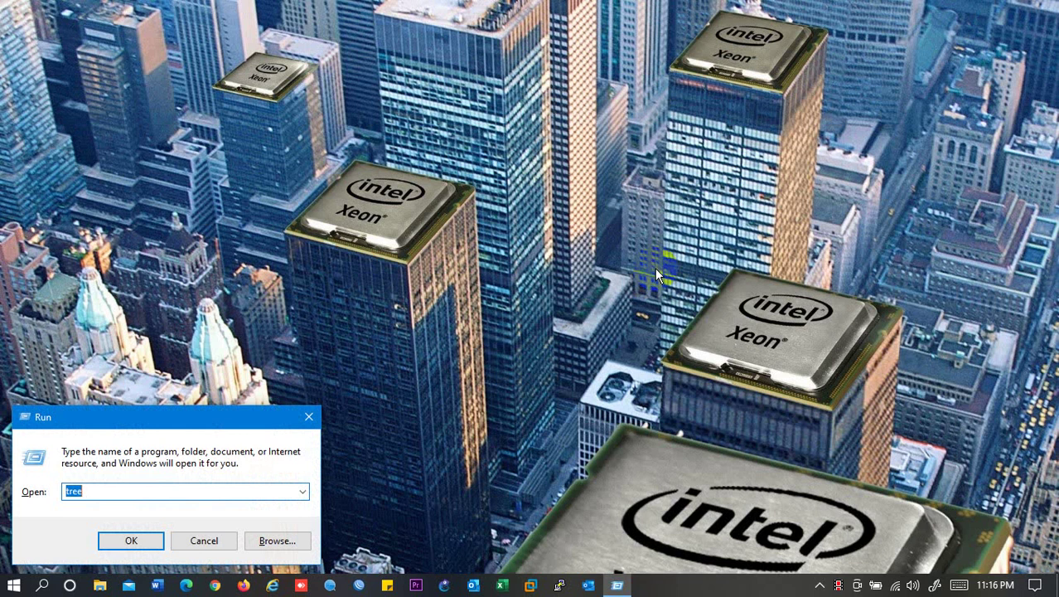
text(ser)
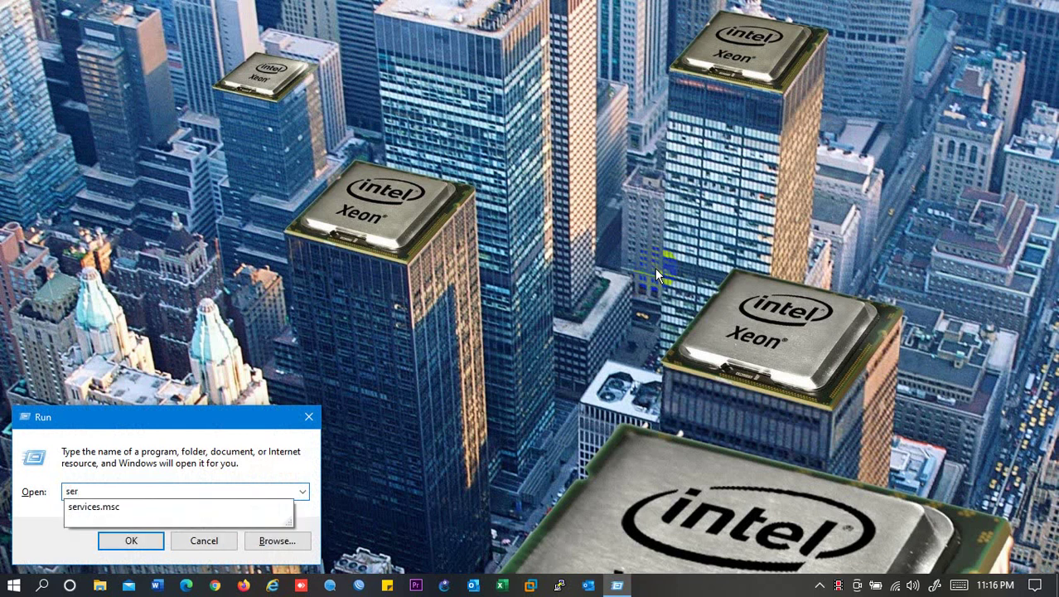
key(Down)
key(Return)
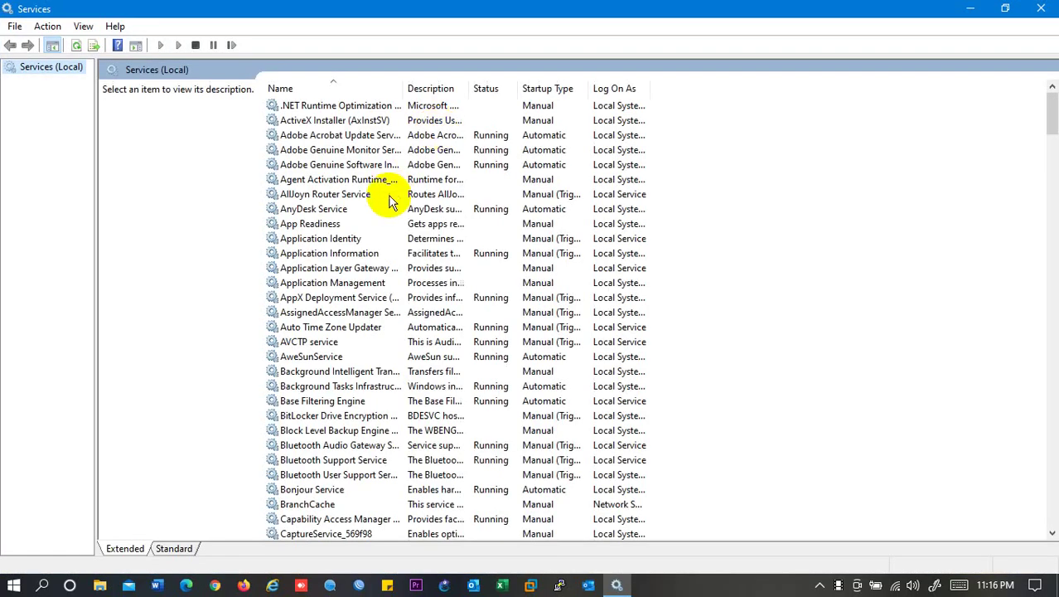
- Find the Windows Update service in the list of local services and open its properties
click(390, 199)
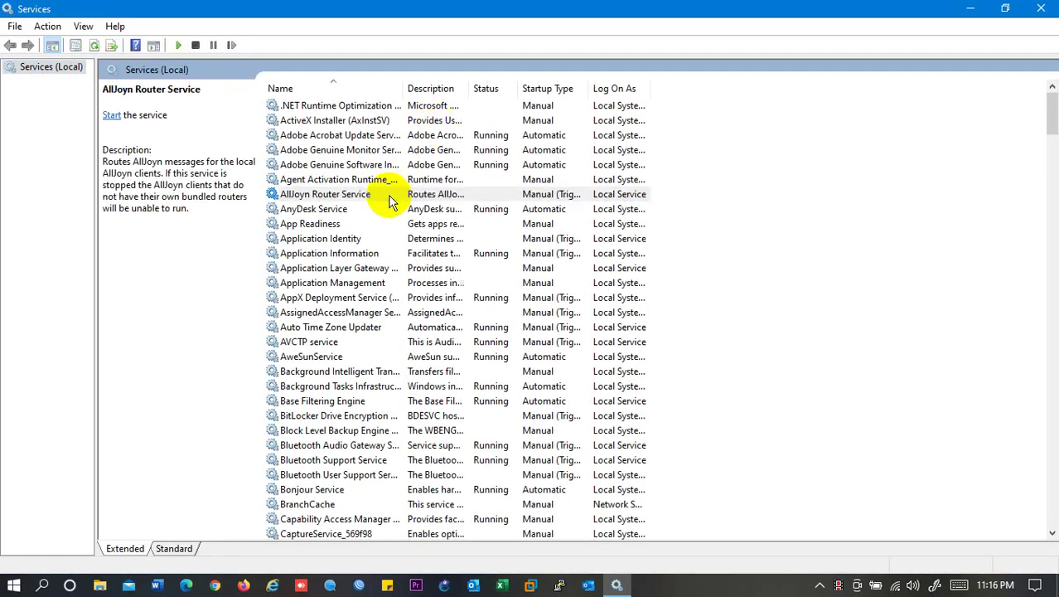
click(348, 184)
key(w)
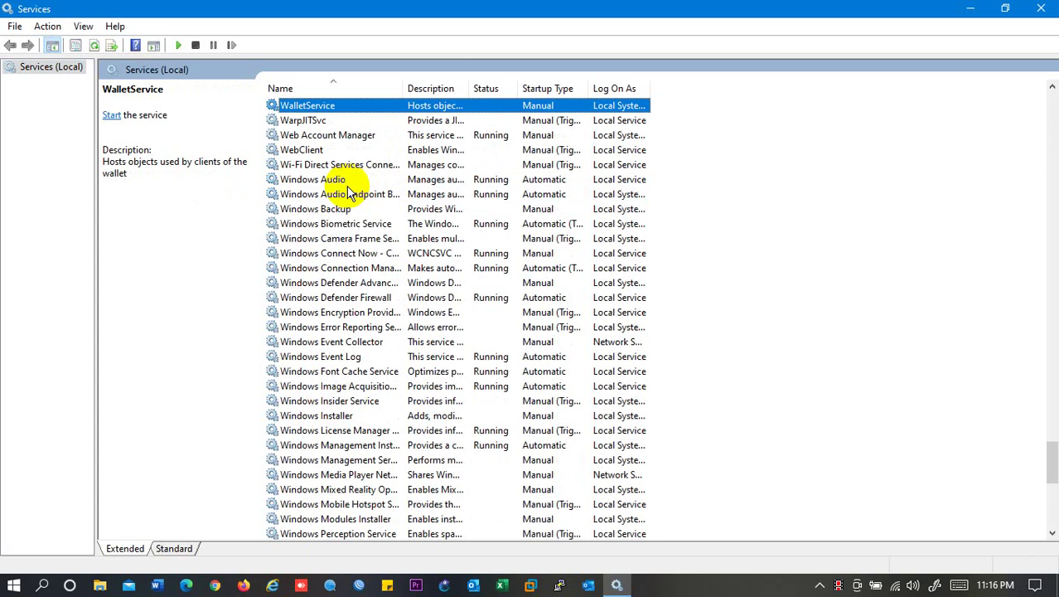
key(Down)
key(Down)
key(Down)
key(Down)
key(Down)
key(Down)
key(Down)
key(Down)
key(Down)
key(Down)
key(Down)
key(Down)
key(Down)
key(Down)
key(Down)
key(Down)
key(Down)
key(Down)
key(Down)
key(Down)
key(Down)
key(Down)
key(Down)
key(Down)
key(Down)
key(Down)
key(Down)
key(Down)
key(Down)
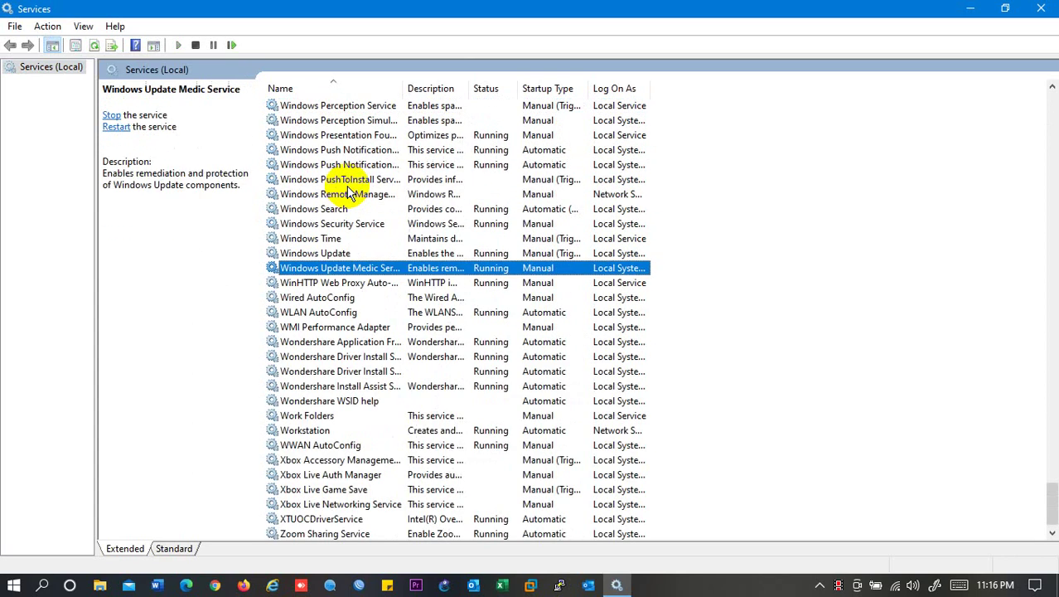
click(345, 254)
double_click(345, 254)
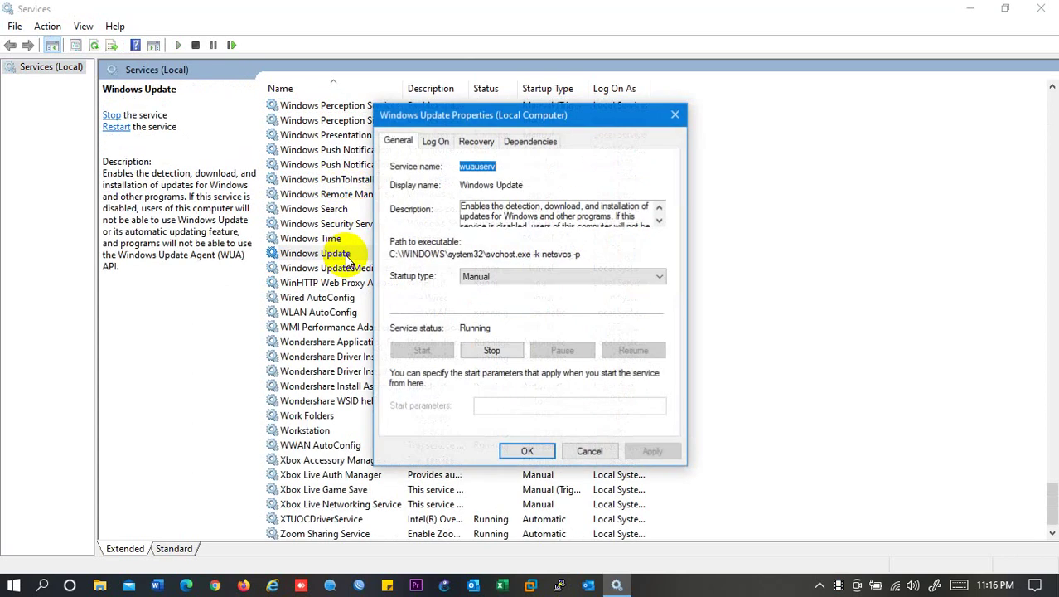
- Set the Windows Update startup type to Disabled, stop the service, apply the changes and close the Services console
click(511, 278)
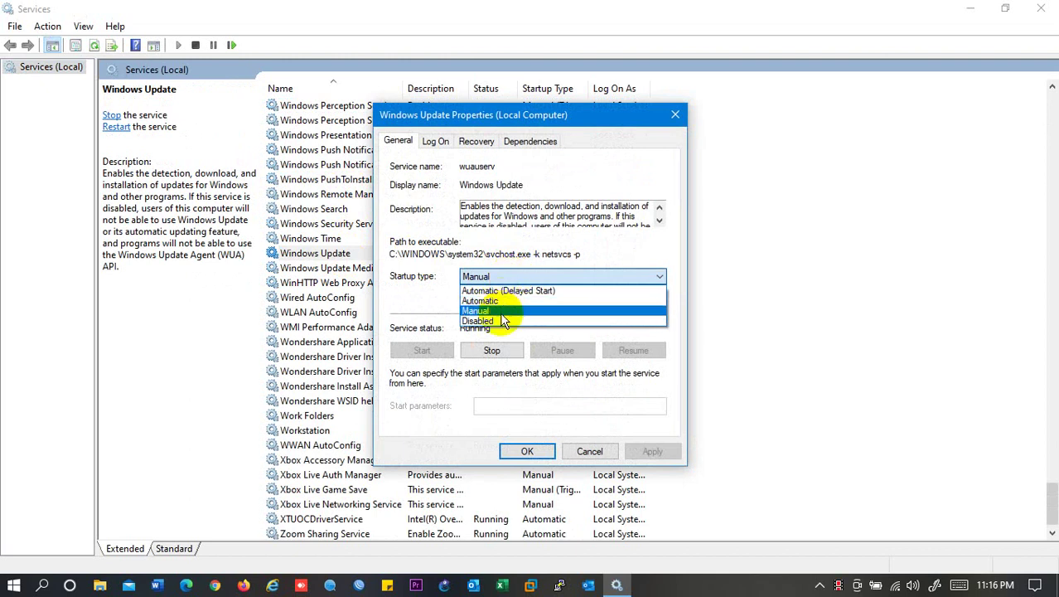
click(504, 322)
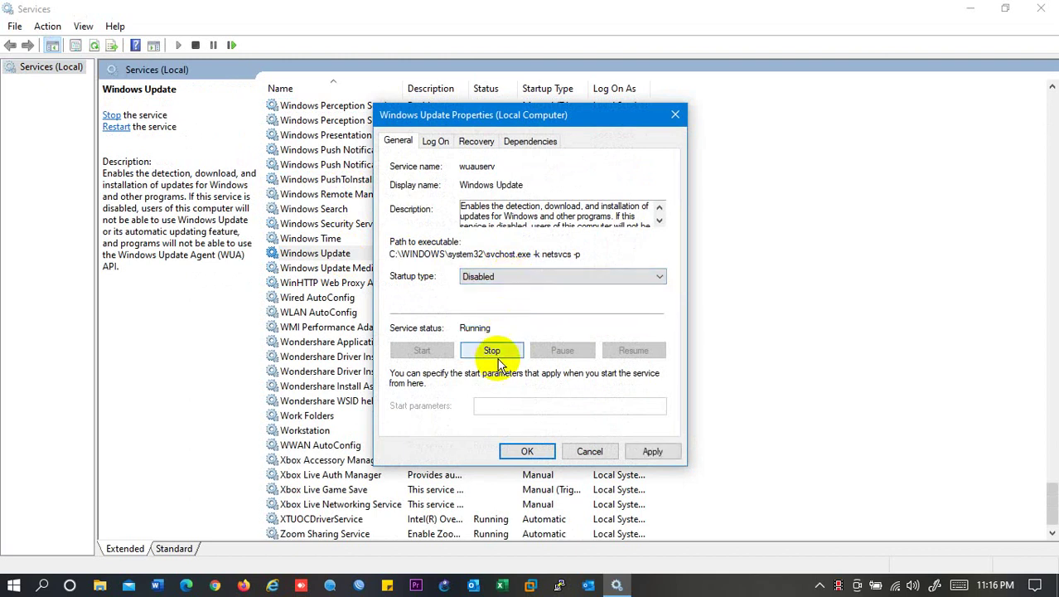
click(493, 351)
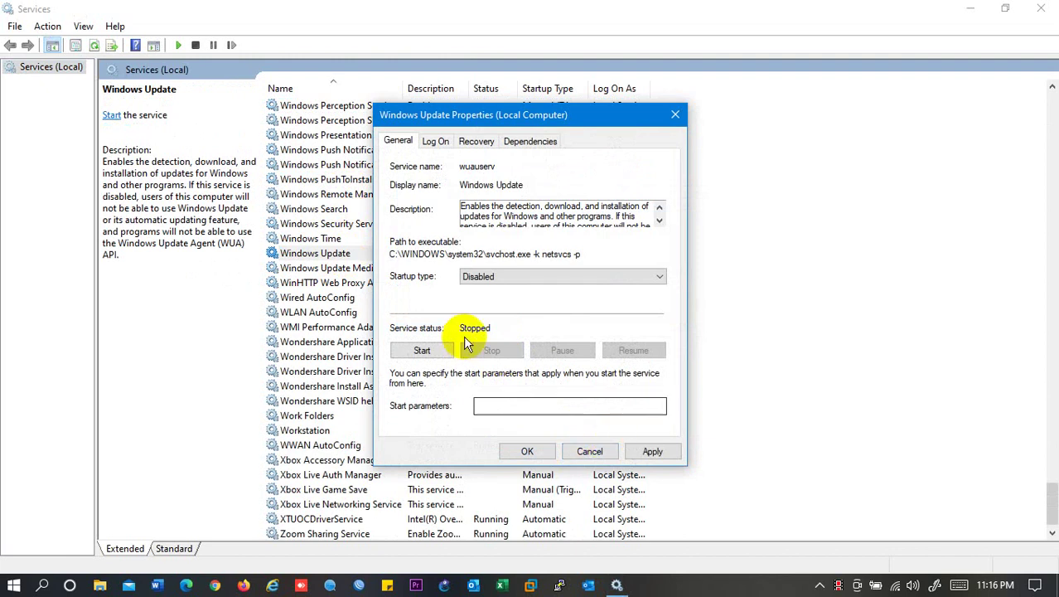
click(653, 450)
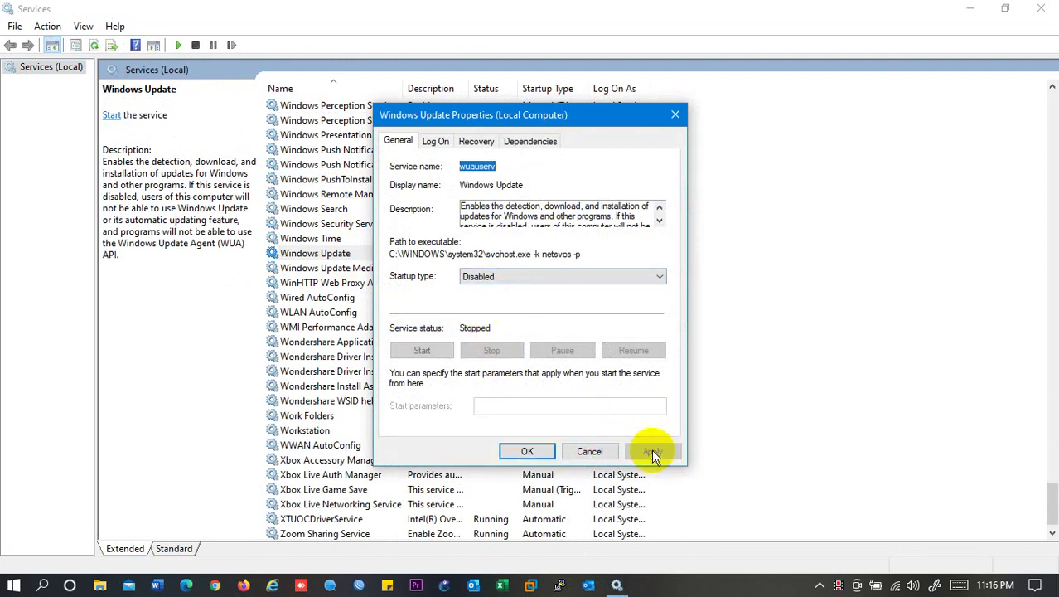
click(529, 454)
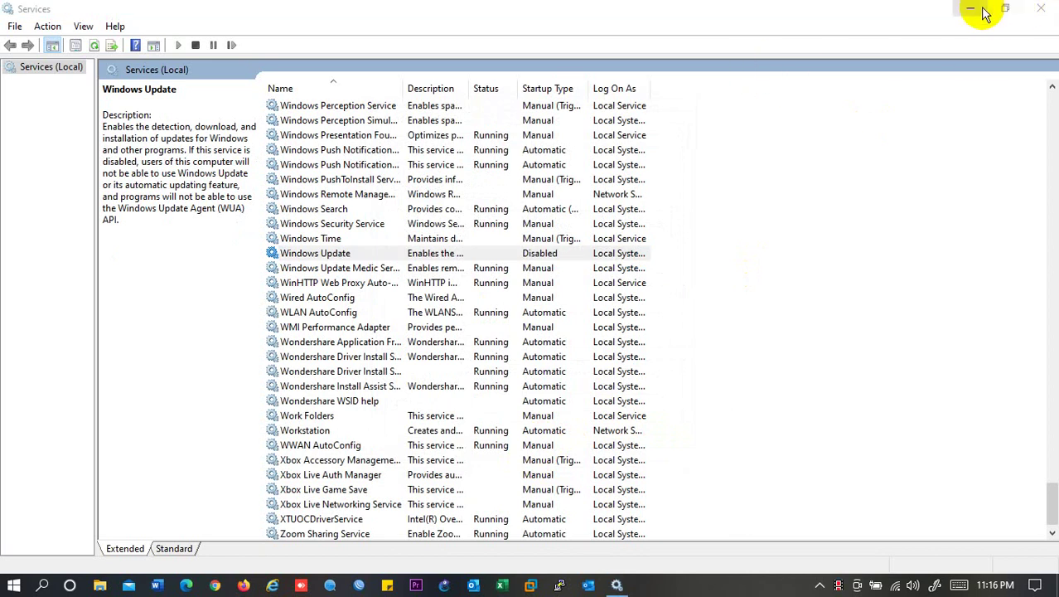
click(1046, 10)
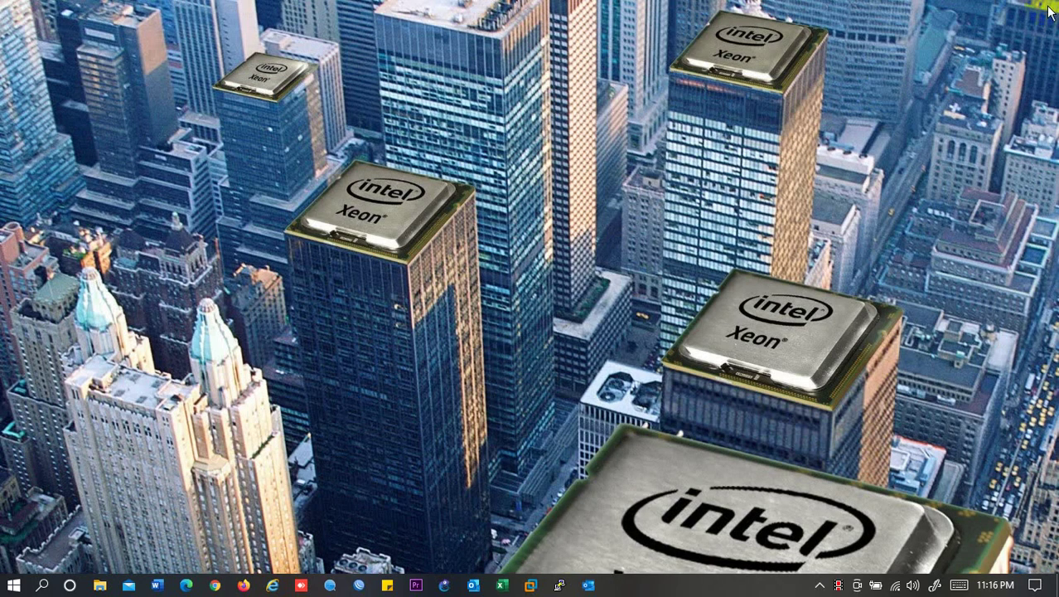
right_click(721, 102)
click(741, 145)
click(757, 386)
- Open the Local Group Policy Editor, maximize its window and widen the policy tree
key(super+r)
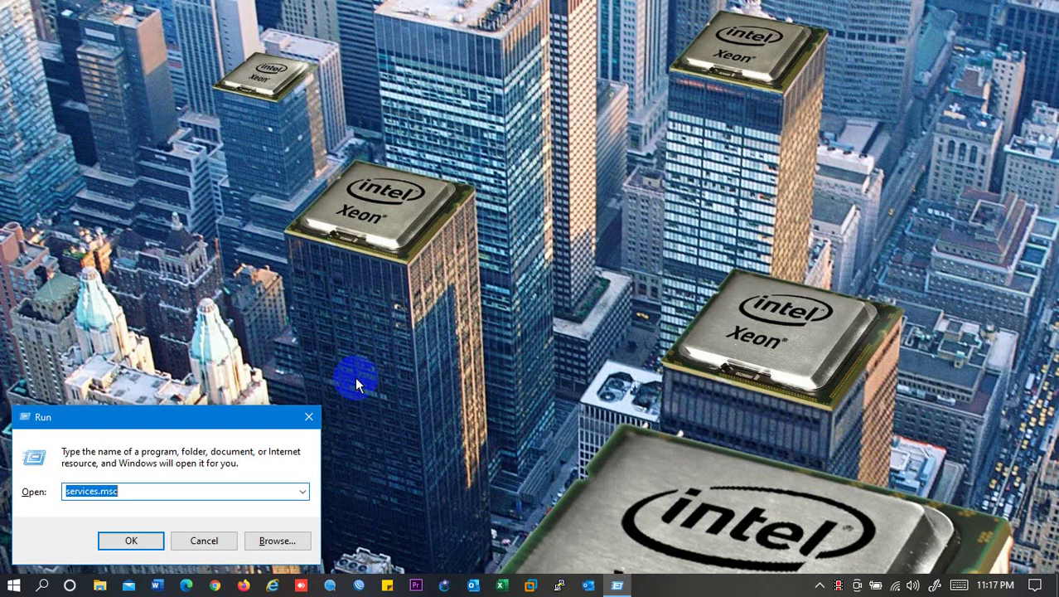
text(gp)
key(Down)
key(Return)
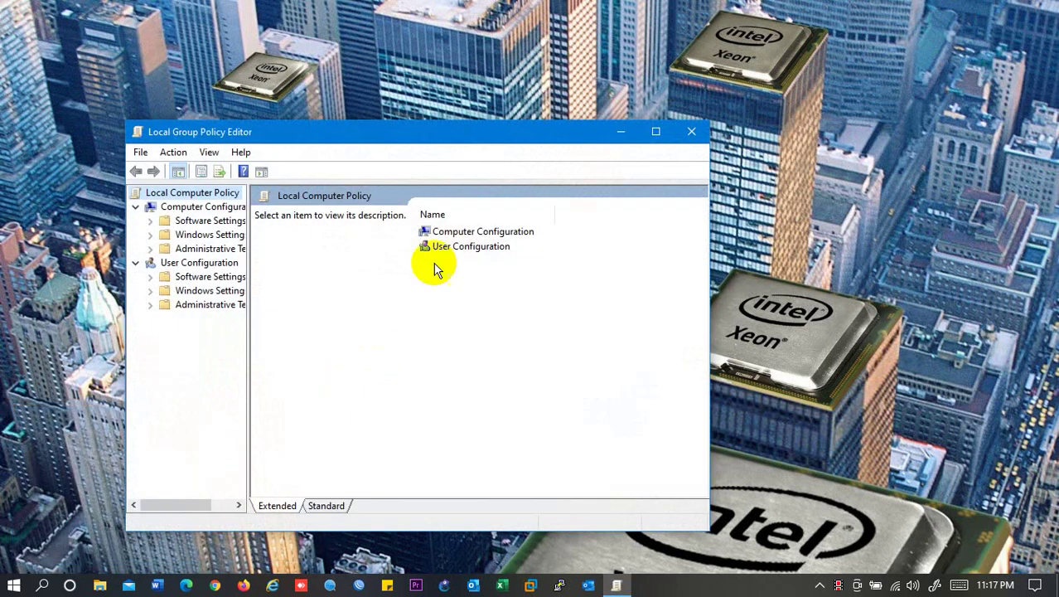
click(656, 131)
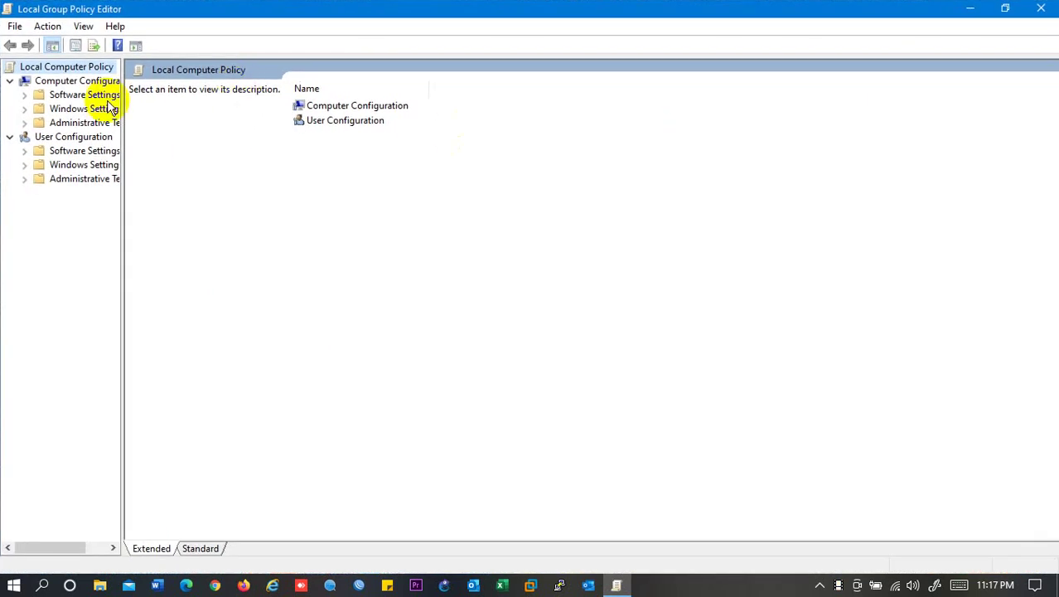
drag(123, 83, 190, 101)
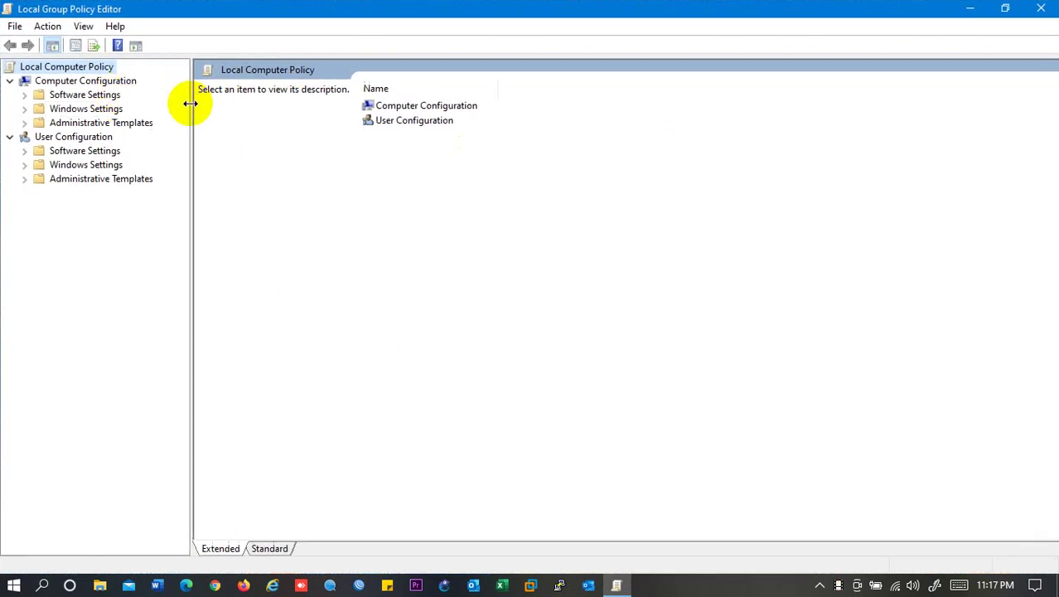
- Show the Windows Update policies under Computer Configuration, Administrative Templates, Windows Components
click(25, 124)
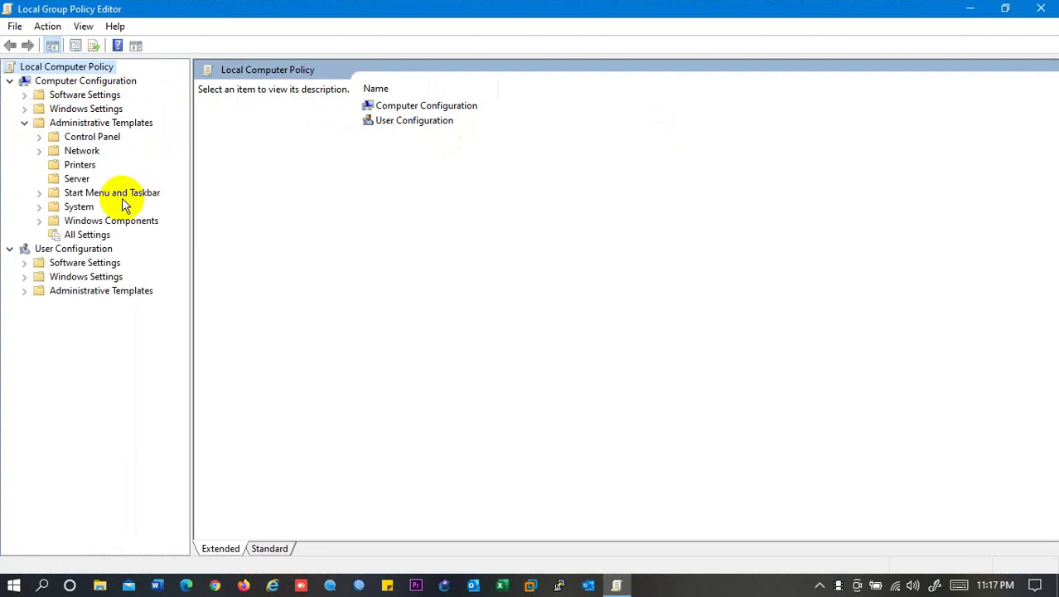
click(39, 221)
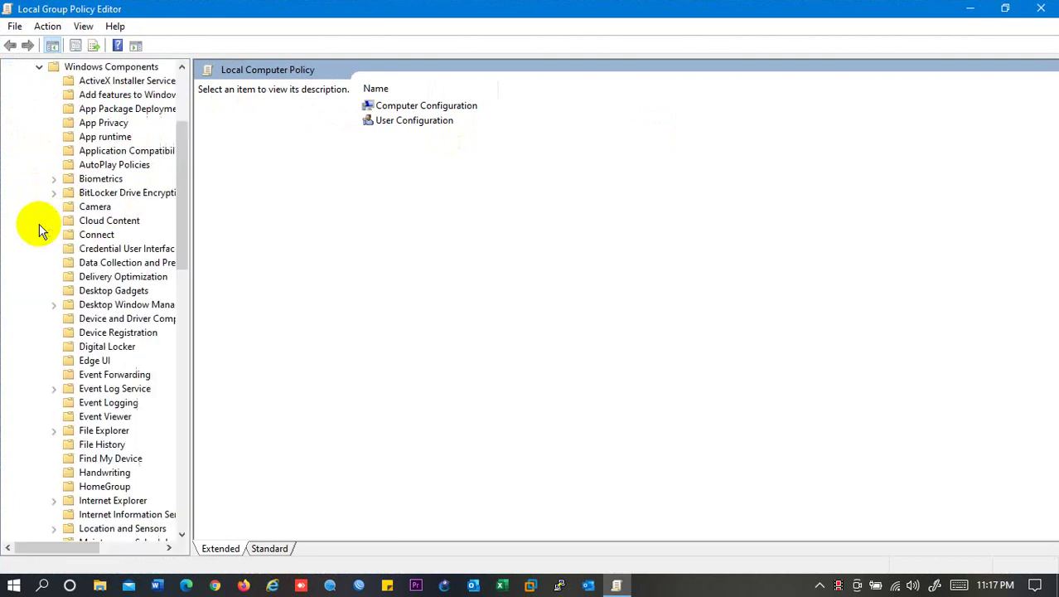
click(102, 281)
scroll(95, 250, down, 10)
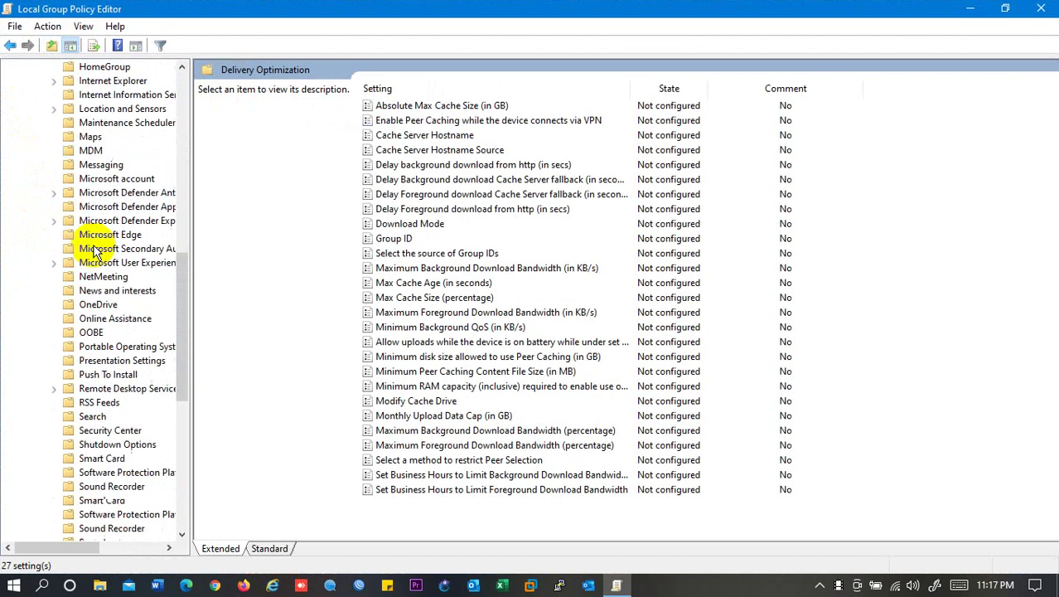
scroll(93, 251, down, 4)
scroll(104, 319, down, 3)
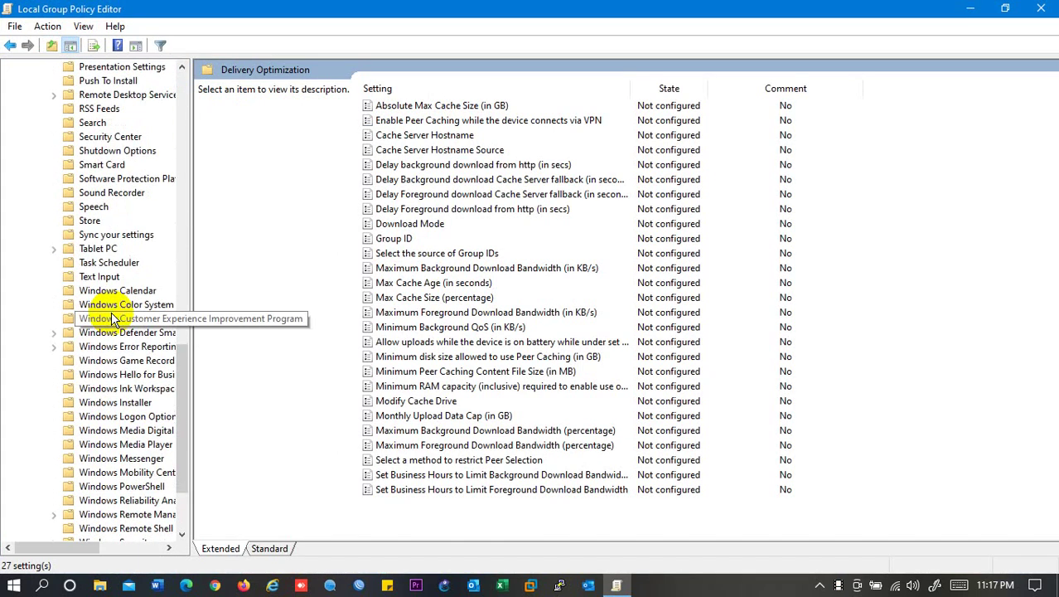
scroll(112, 319, down, 3)
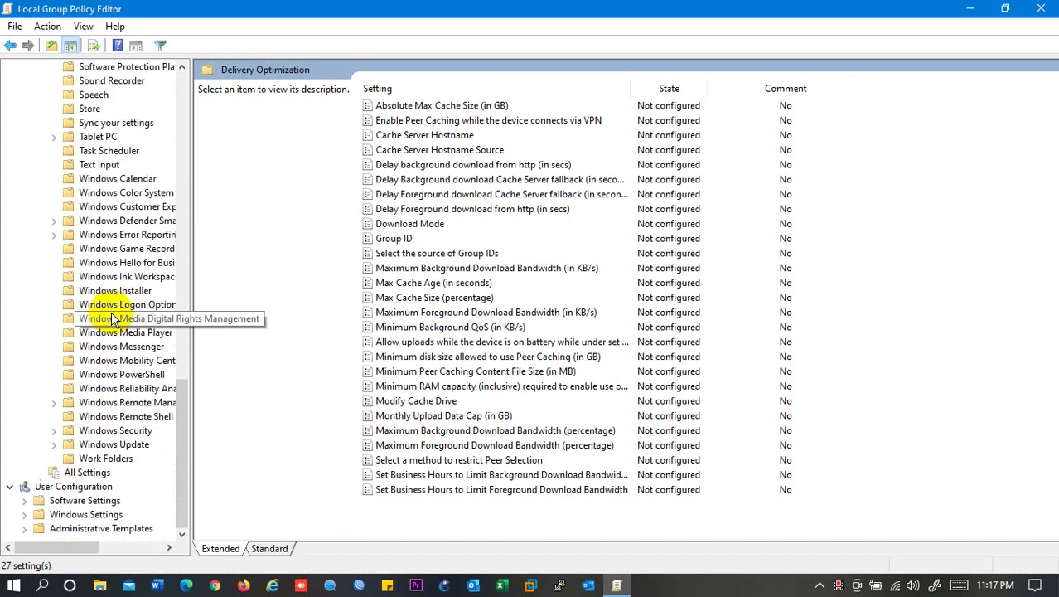
click(98, 447)
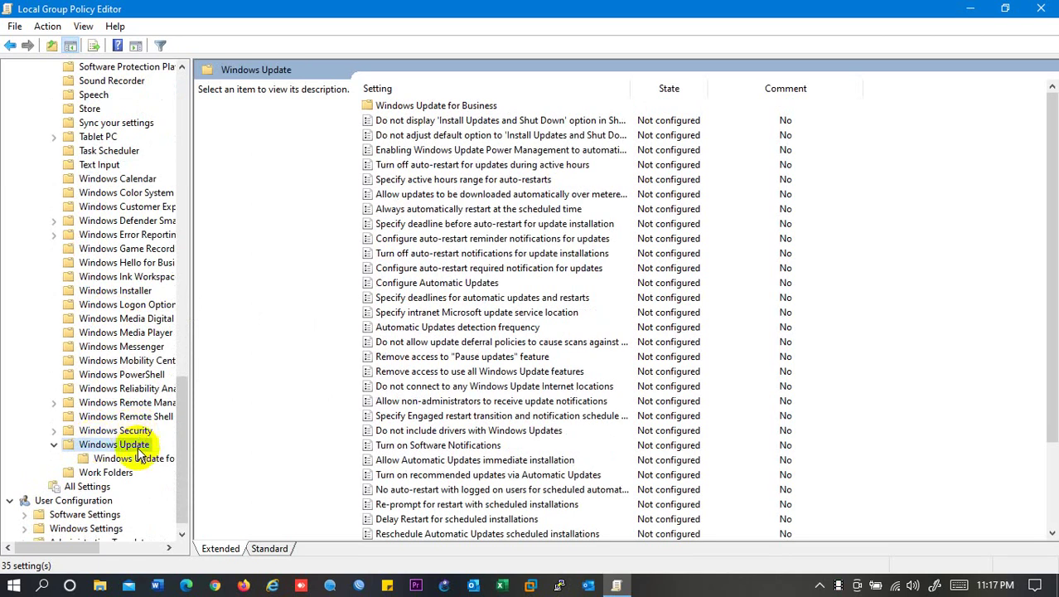
click(135, 461)
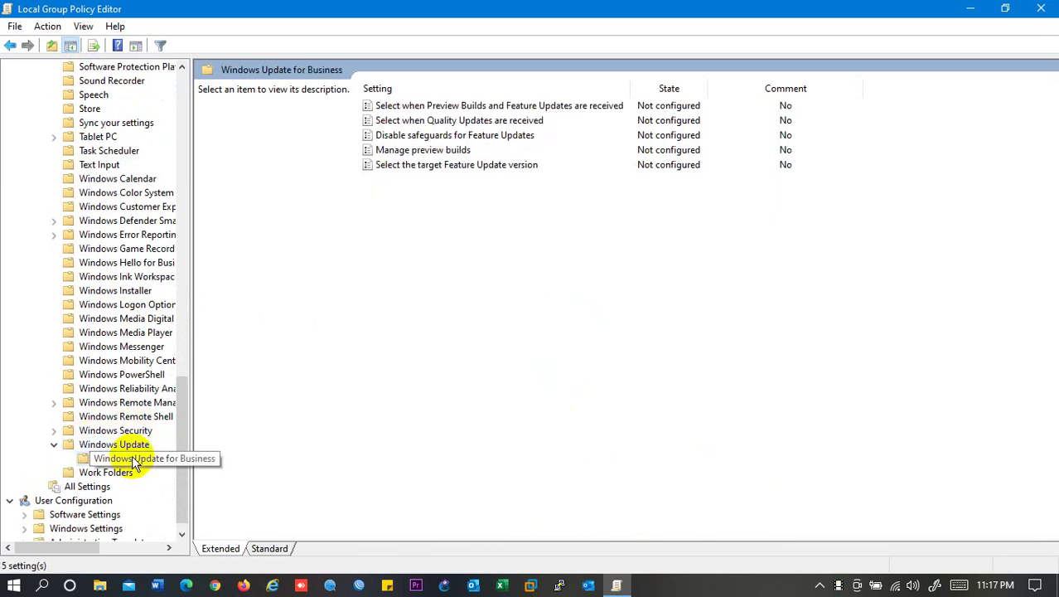
double_click(117, 447)
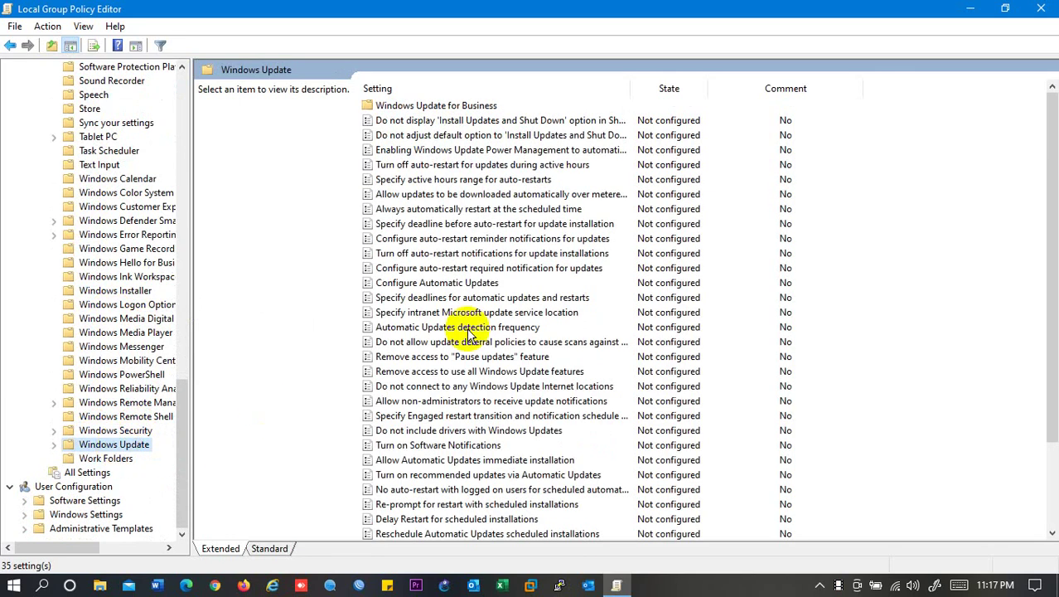
- Set the Configure Automatic Updates policy to Disabled, apply it and close the Local Group Policy Editor
double_click(429, 283)
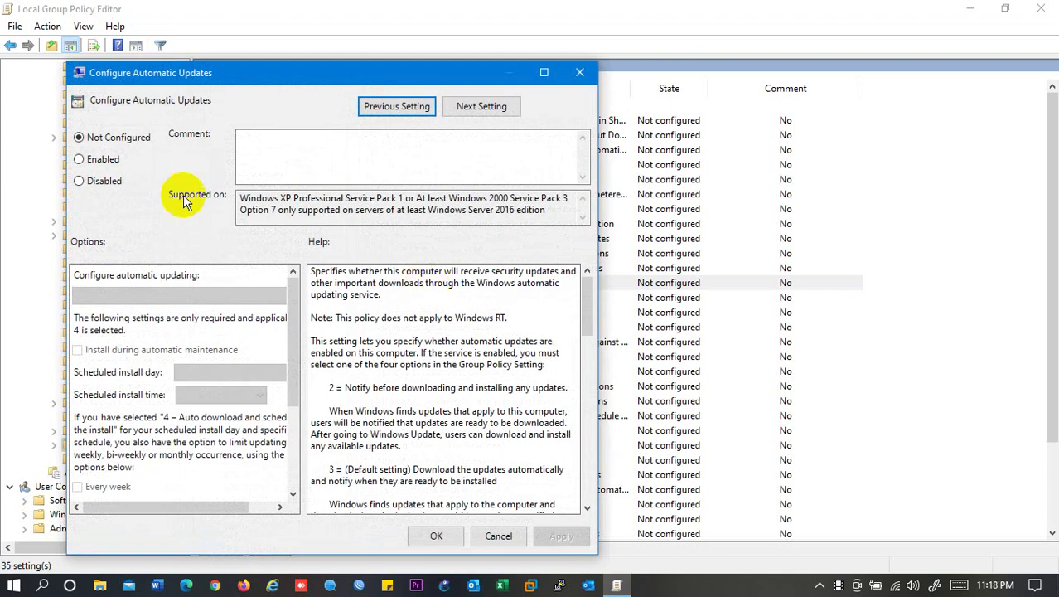
click(82, 184)
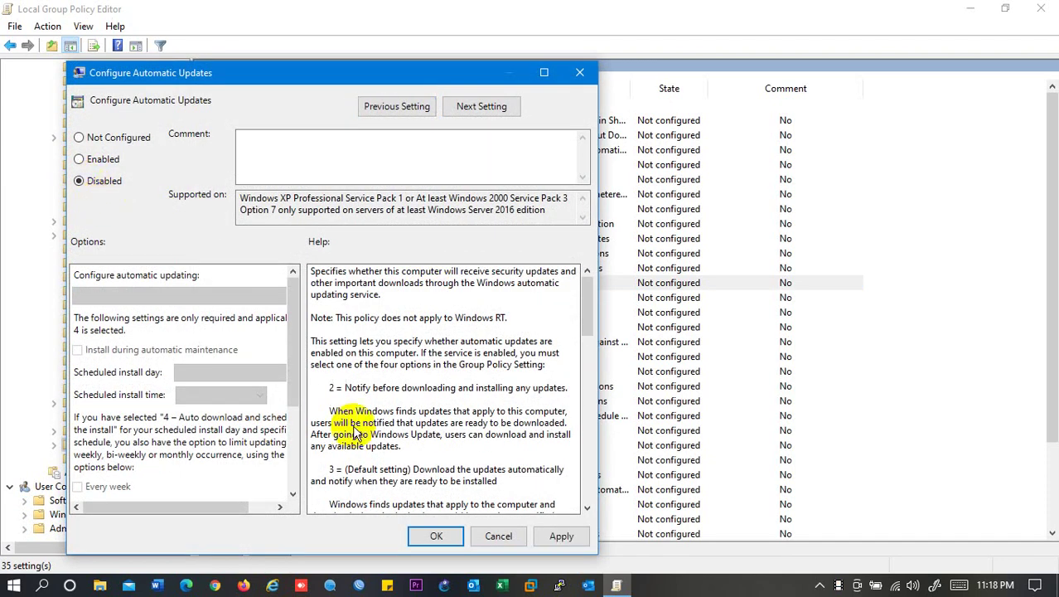
click(553, 537)
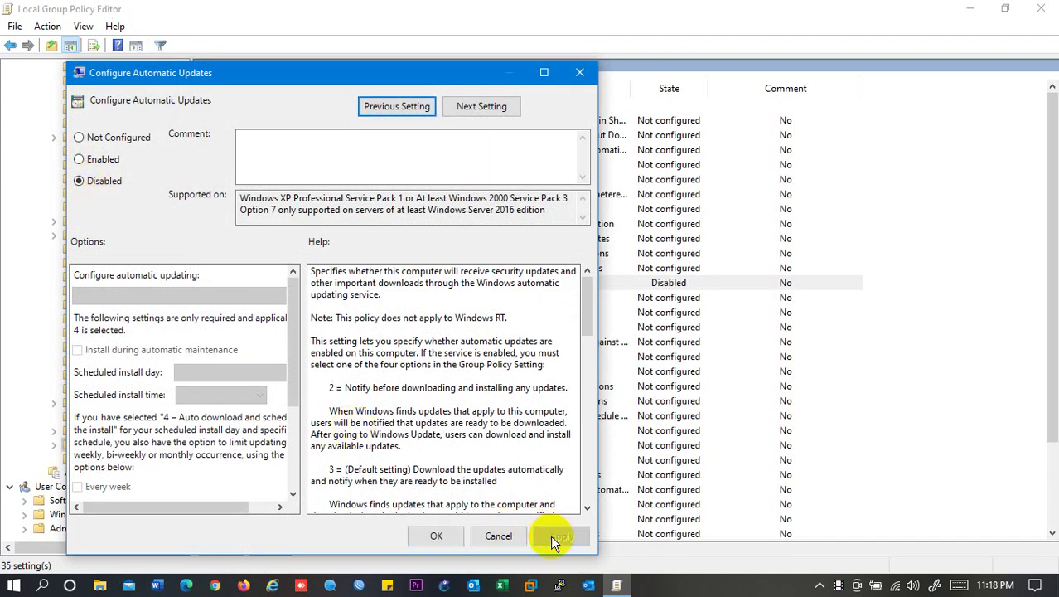
click(443, 536)
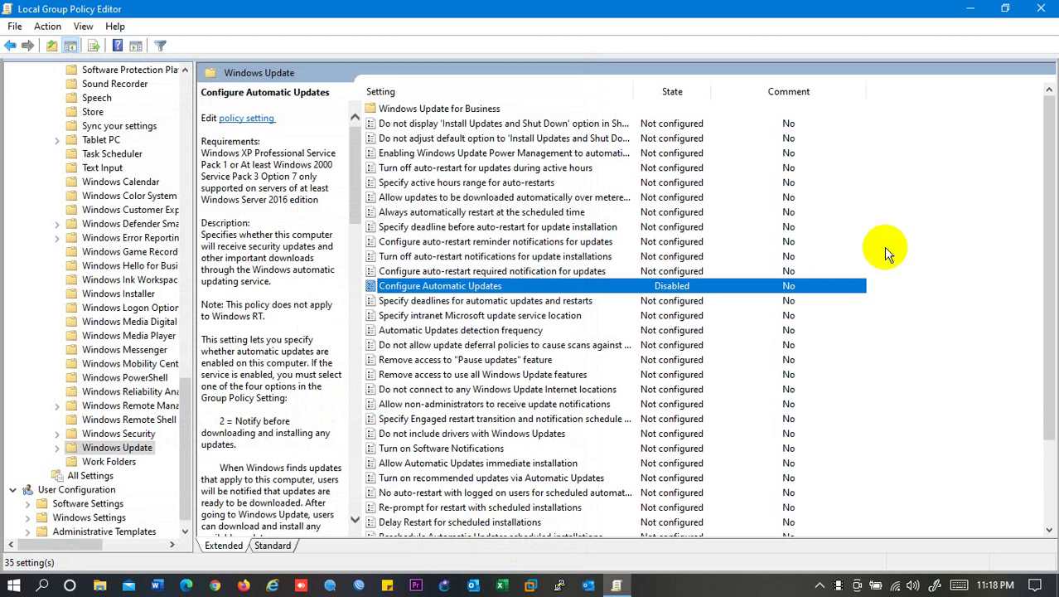
click(1041, 8)
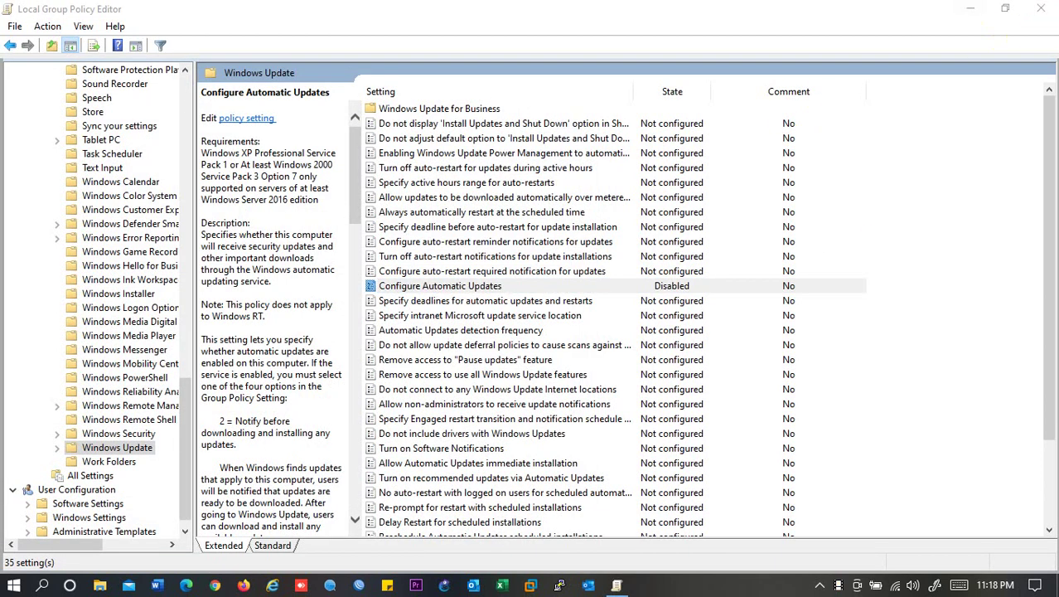
click(1049, 8)
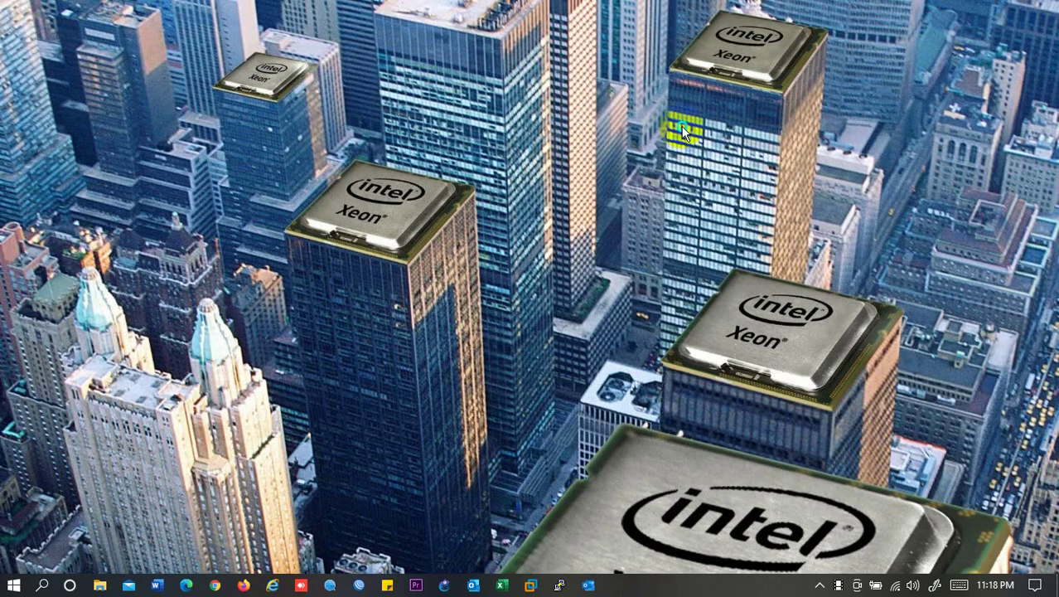
right_click(681, 126)
click(711, 173)
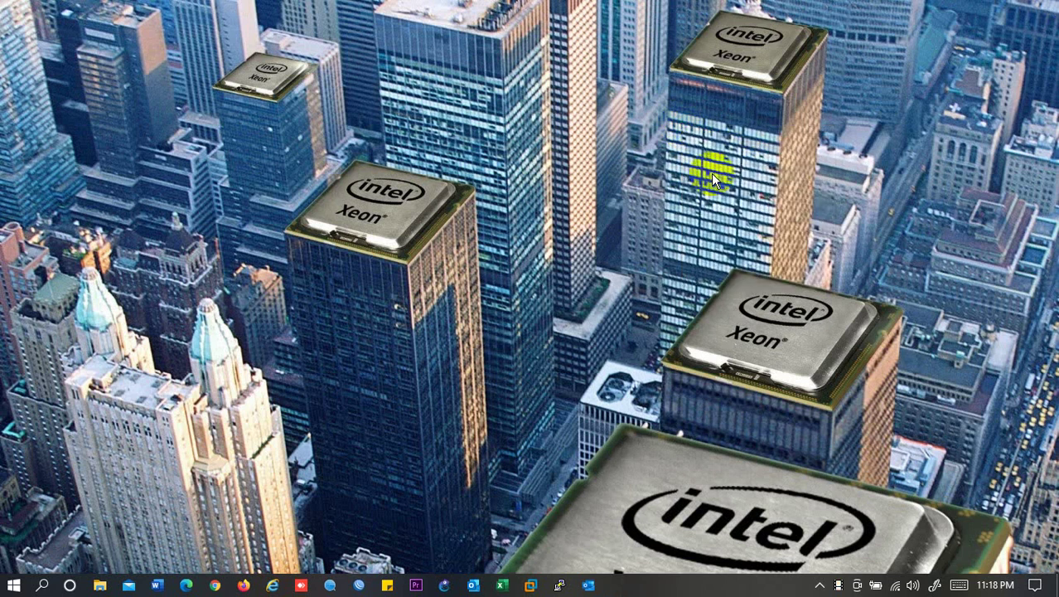